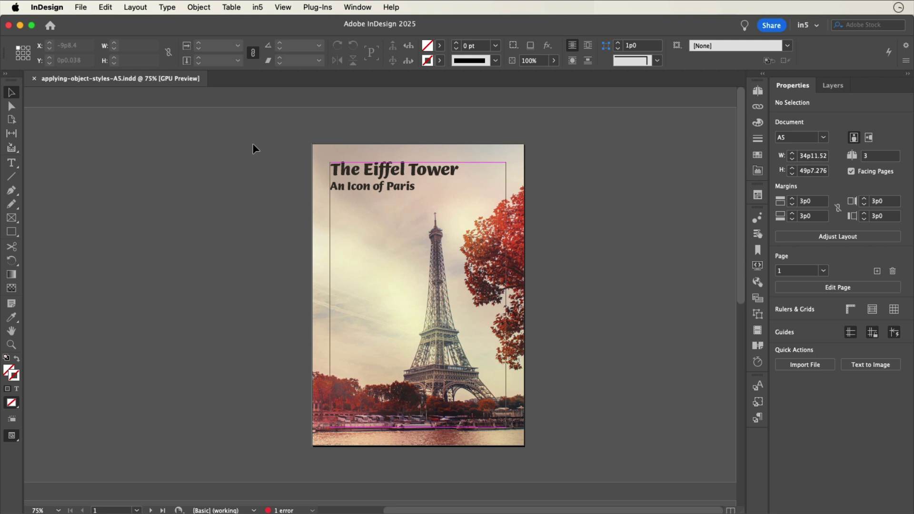
Set the title frame's EPUB and HTML export options to Rasterize Container, PNG format, 300 ppi.
click(344, 176)
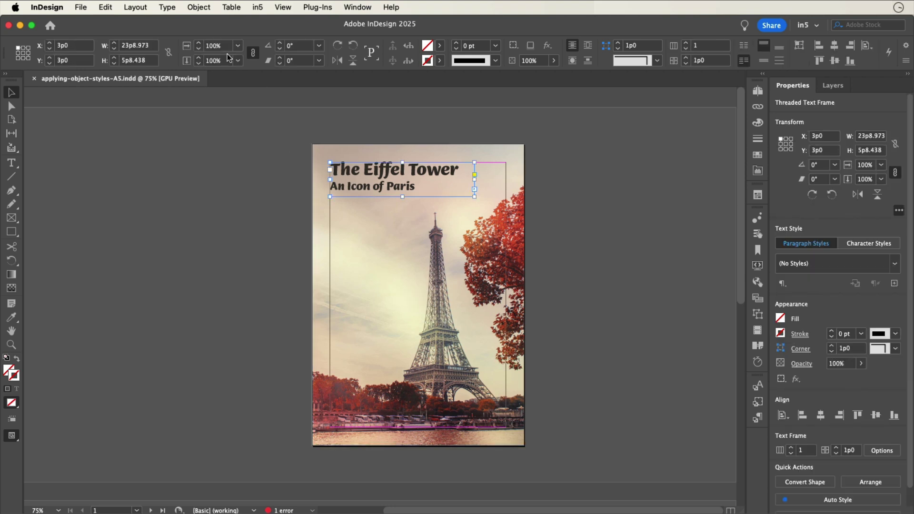
click(200, 7)
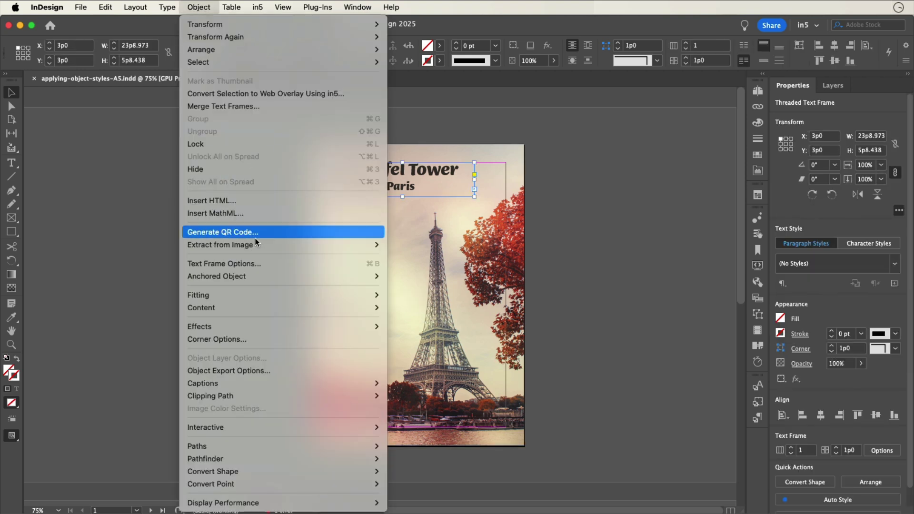
click(271, 371)
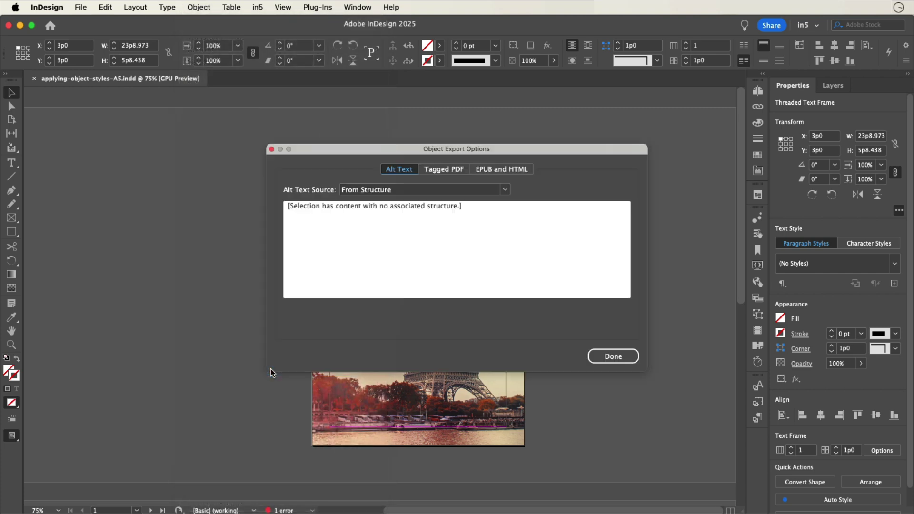
click(498, 169)
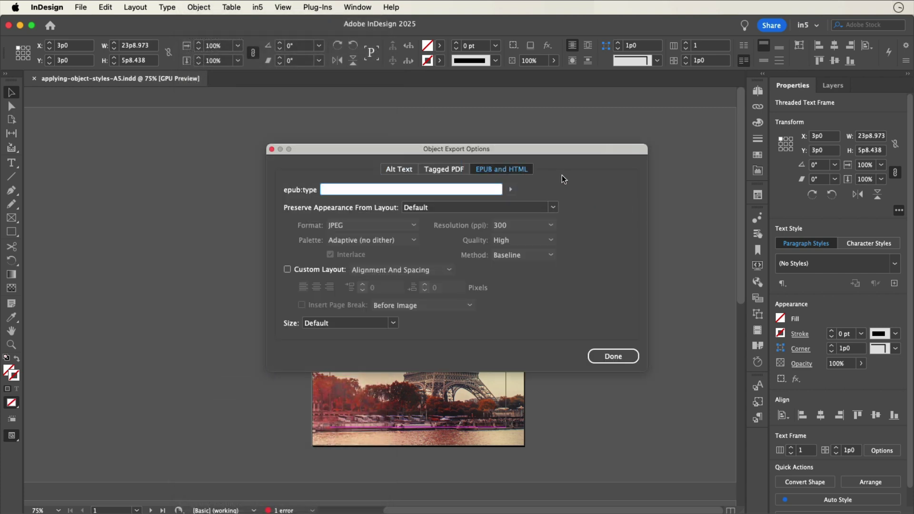
click(555, 209)
click(536, 243)
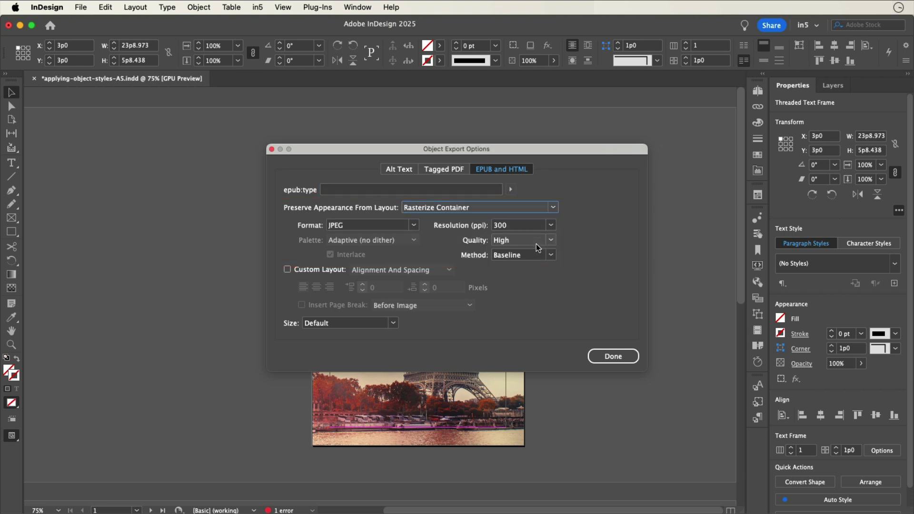
click(414, 225)
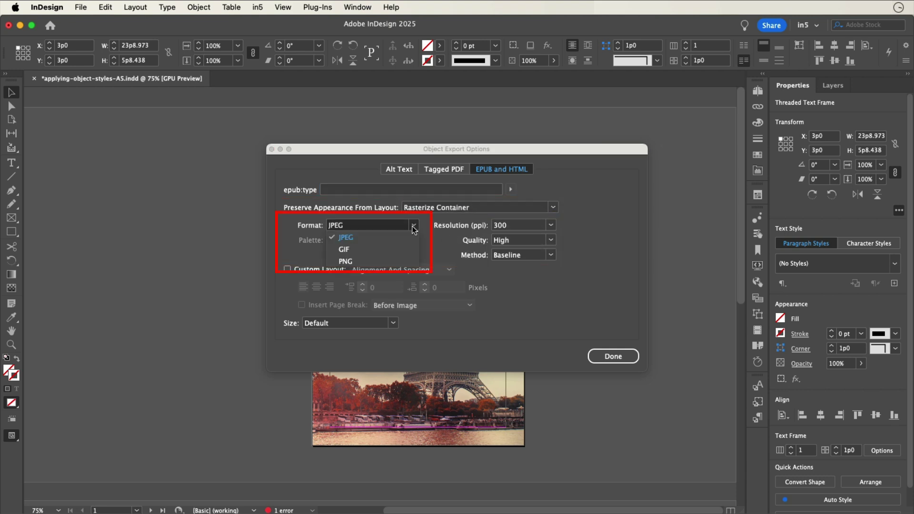
click(399, 261)
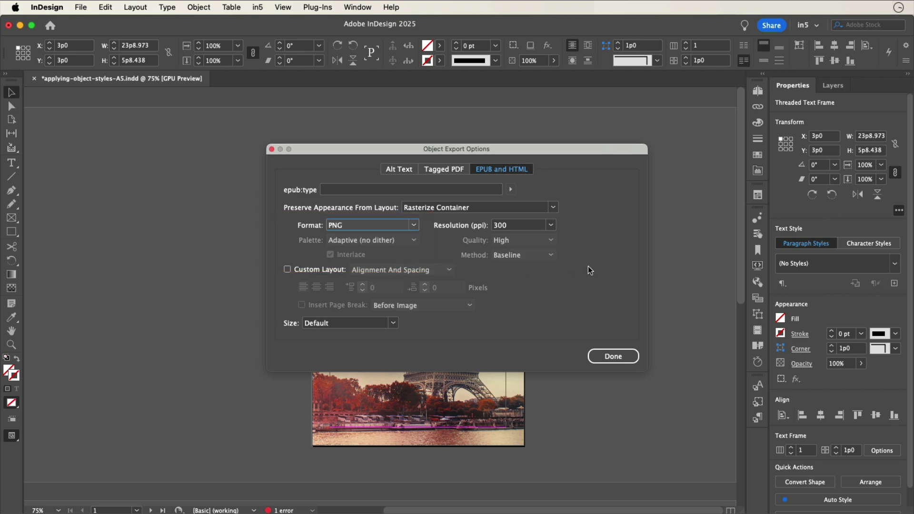
click(551, 225)
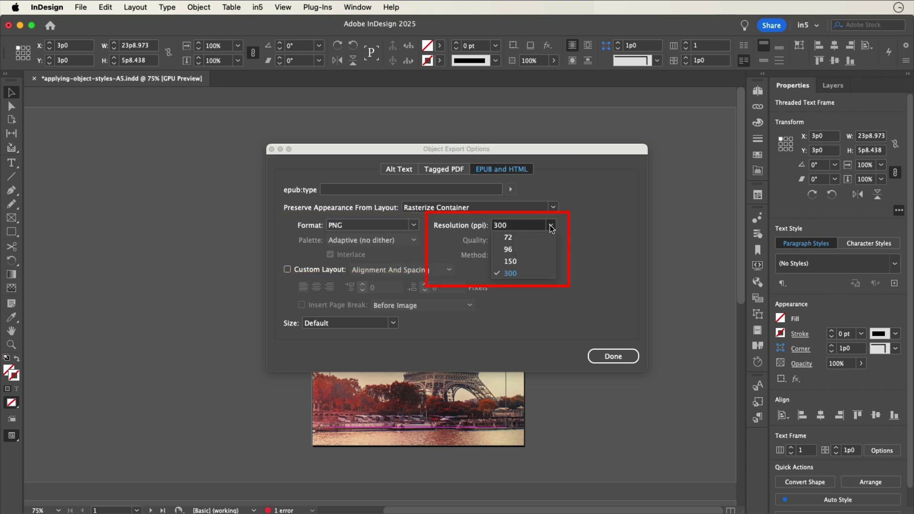
click(547, 272)
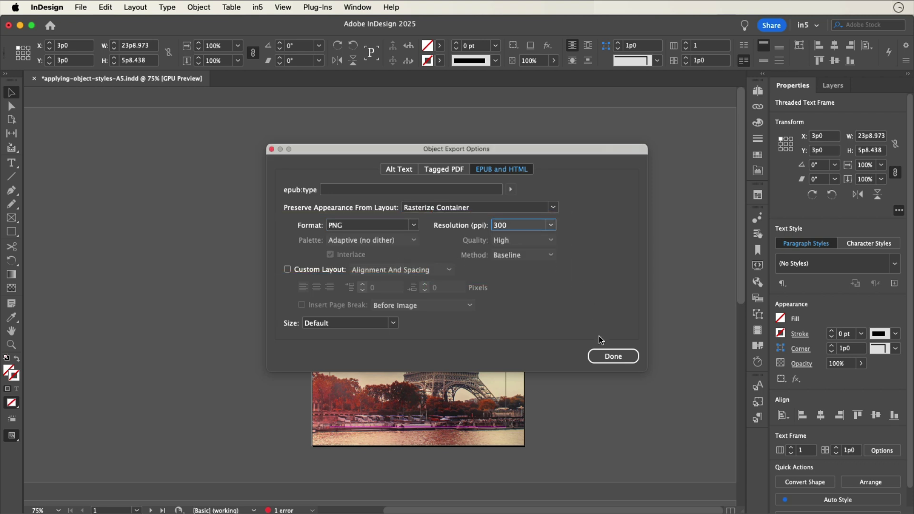
click(600, 355)
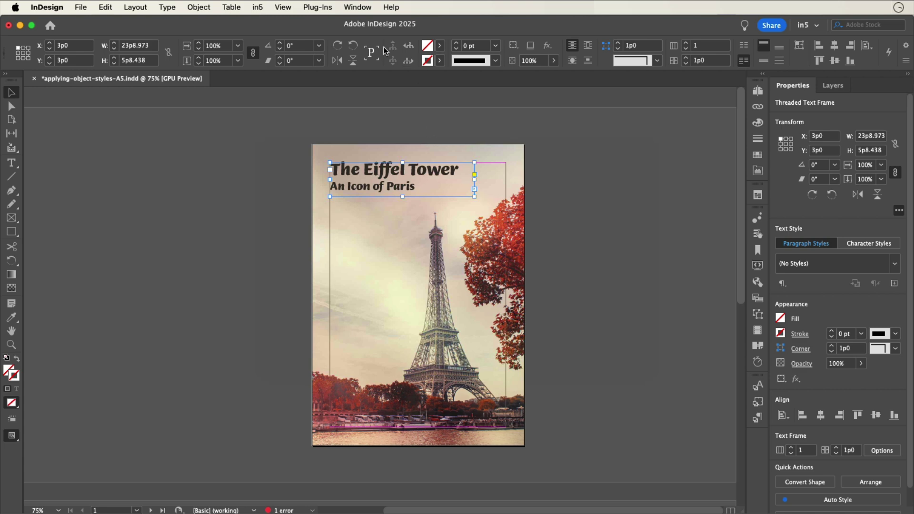
In the Object Styles panel, add a new style from the title frame and name it 300ppi.
click(360, 12)
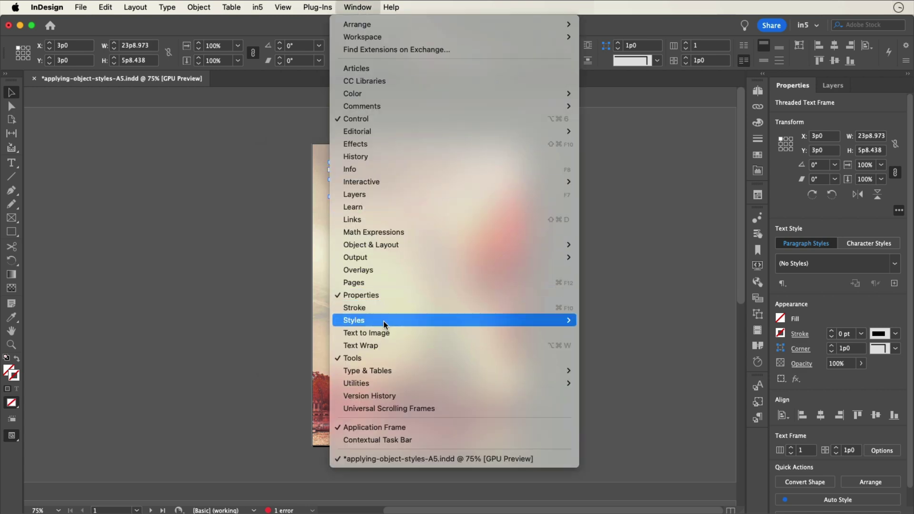
mouse_move(459, 320)
click(624, 345)
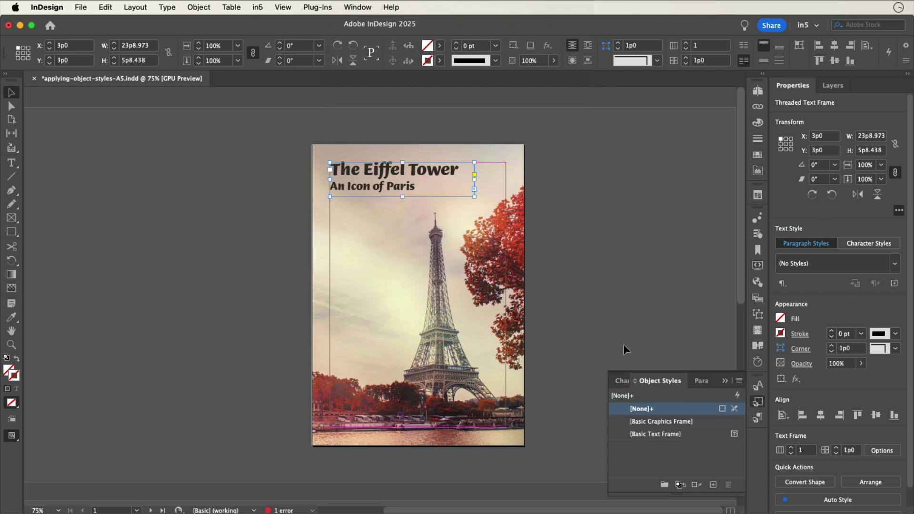
click(713, 485)
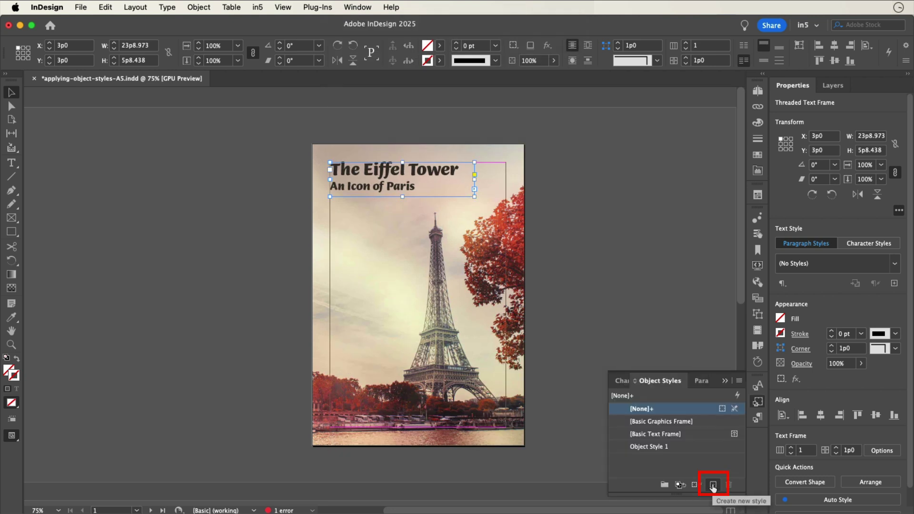
click(647, 447)
click(647, 447)
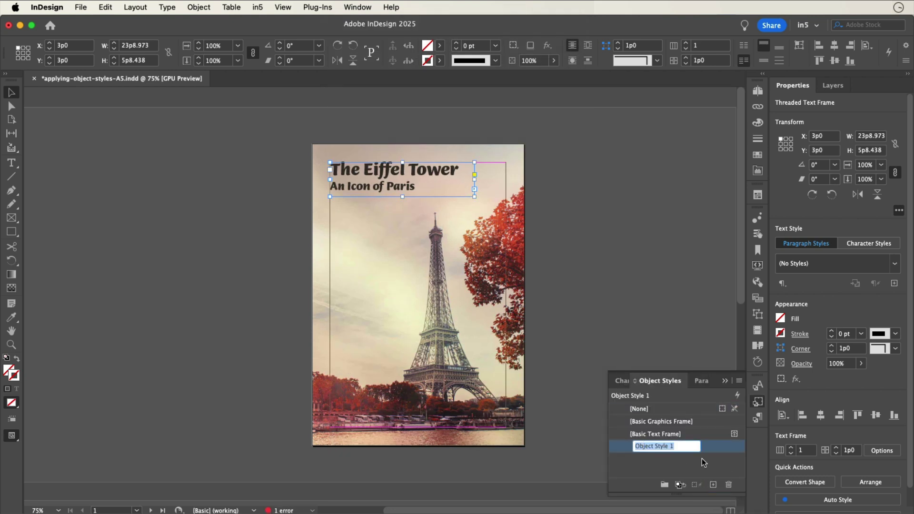
text(300ppi)
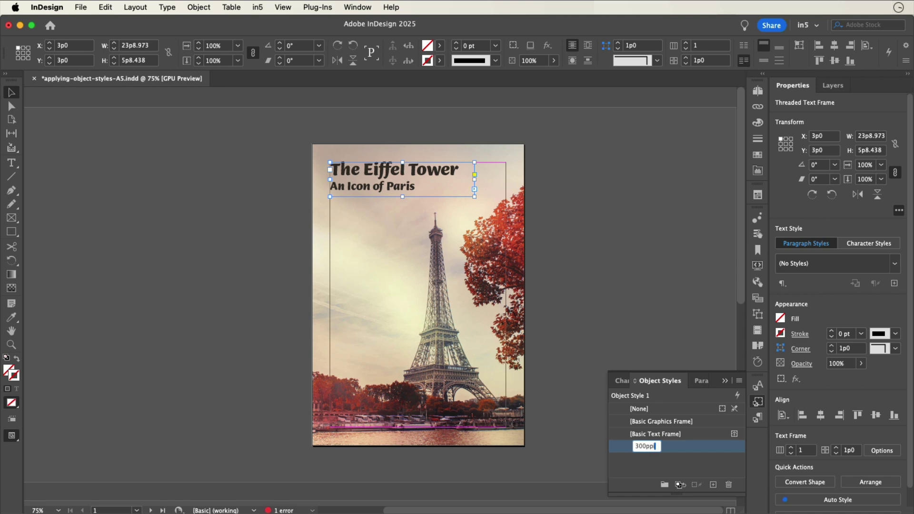
key(Return)
Select the page 2 text frames, select all on the spread, and return to the pages 2–3 spread.
scroll(276, 354, down, 10)
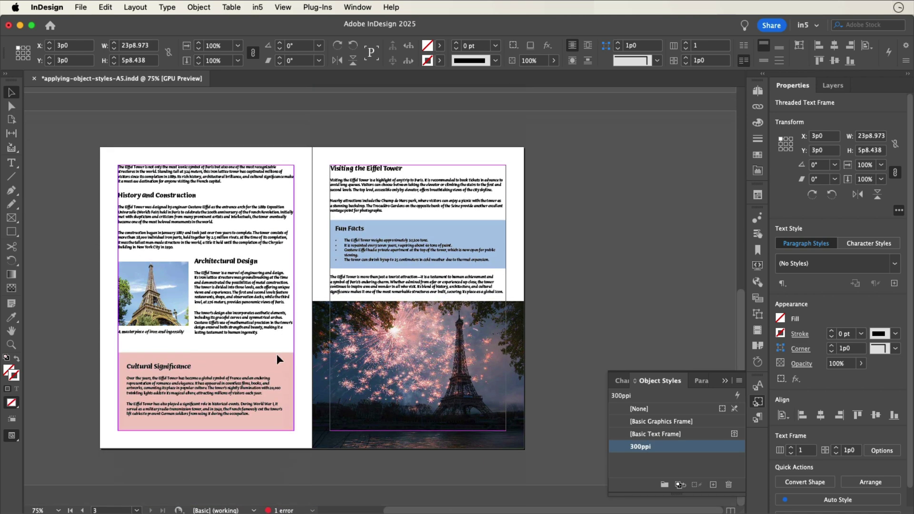
click(179, 196)
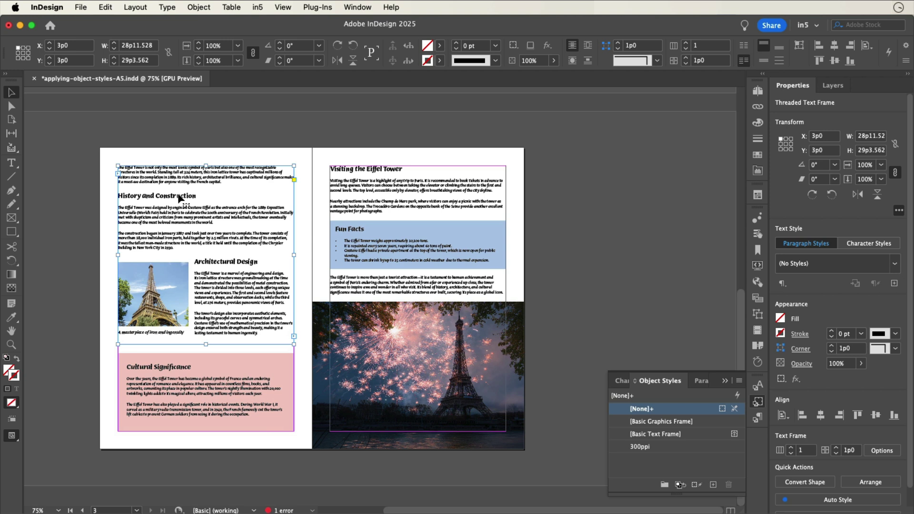
shift+click(170, 383)
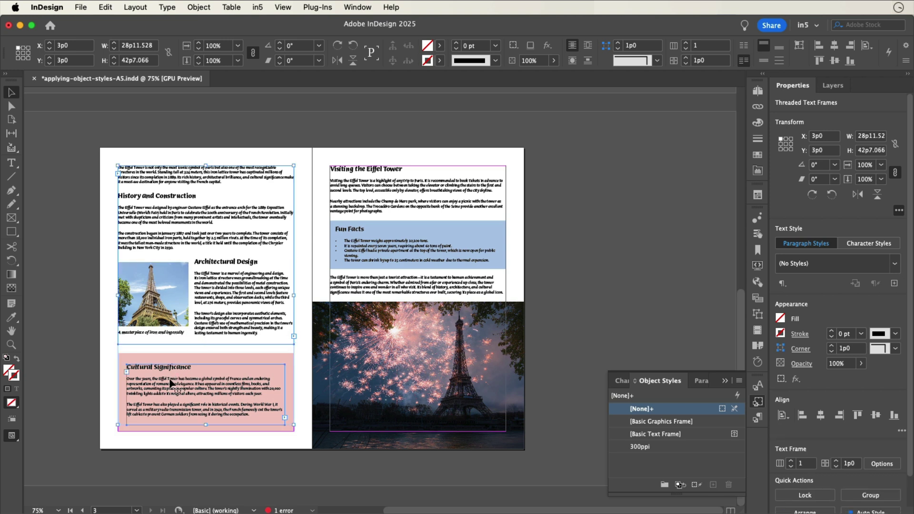
key(super+a)
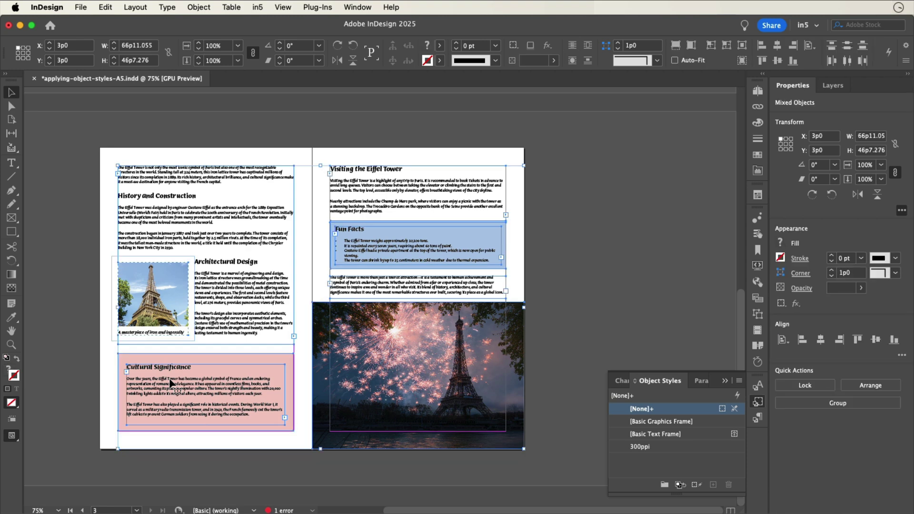
scroll(581, 219, up, 10)
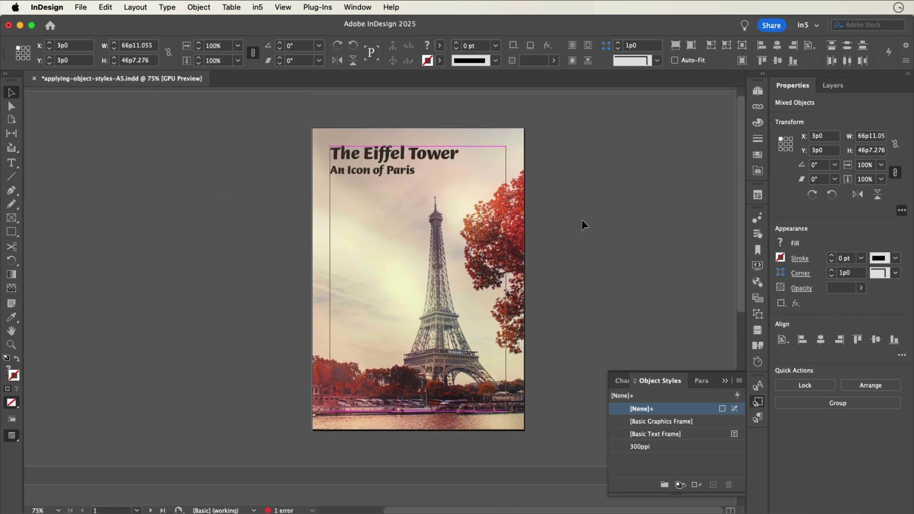
scroll(582, 219, down, 10)
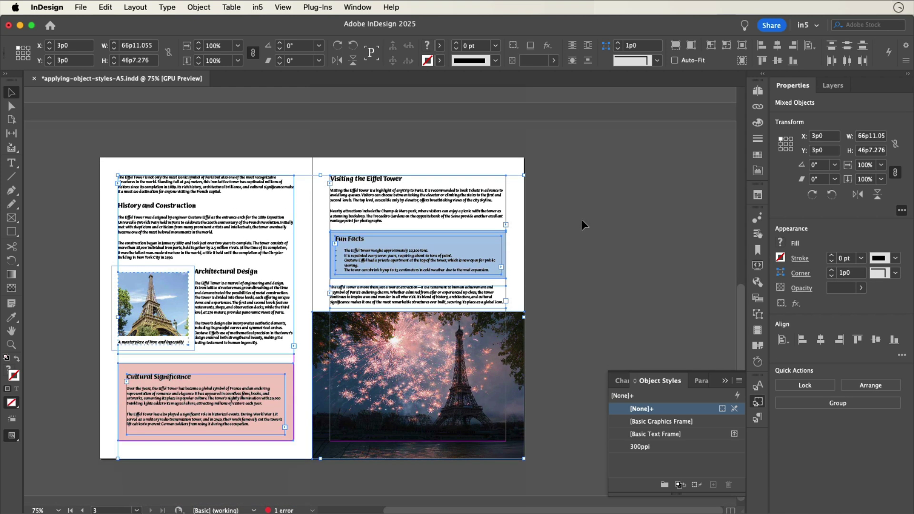
scroll(581, 219, down, 1)
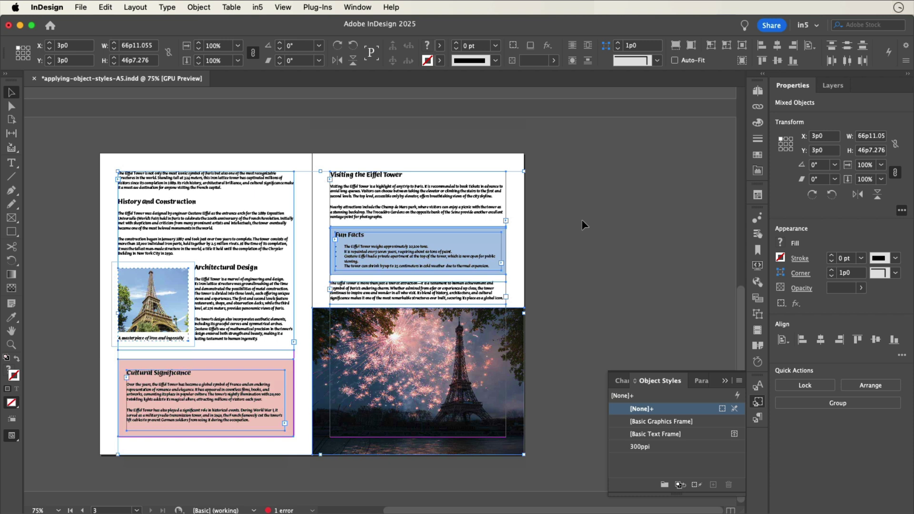
Deselect everything, then set Find/Change's Object search to Document scope and Text Frames type.
click(582, 220)
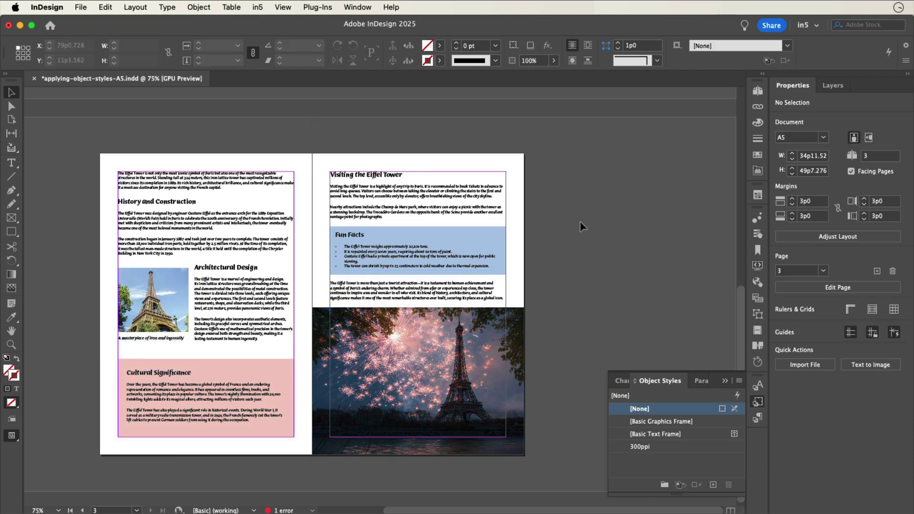
click(105, 7)
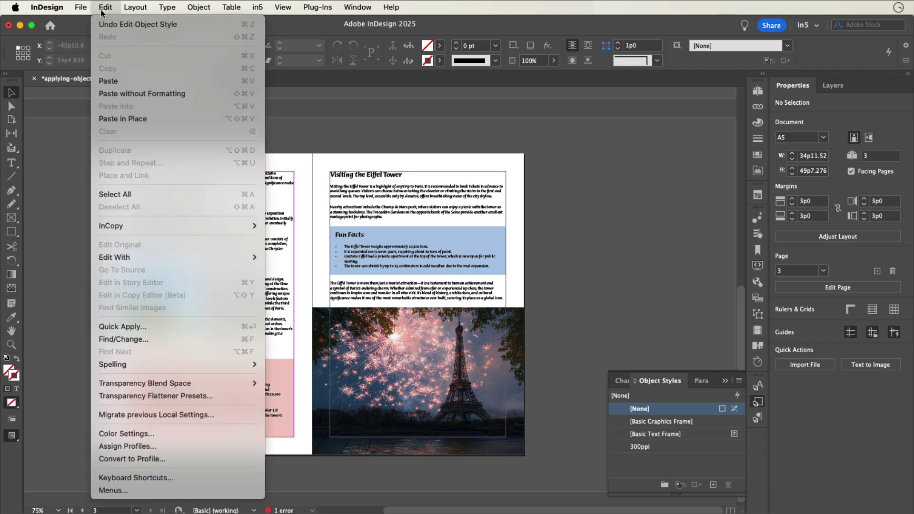
click(191, 340)
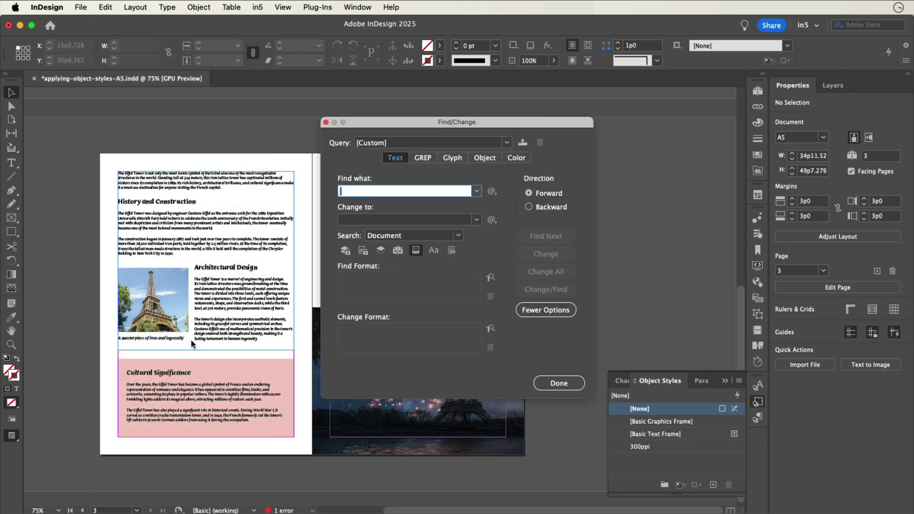
click(487, 160)
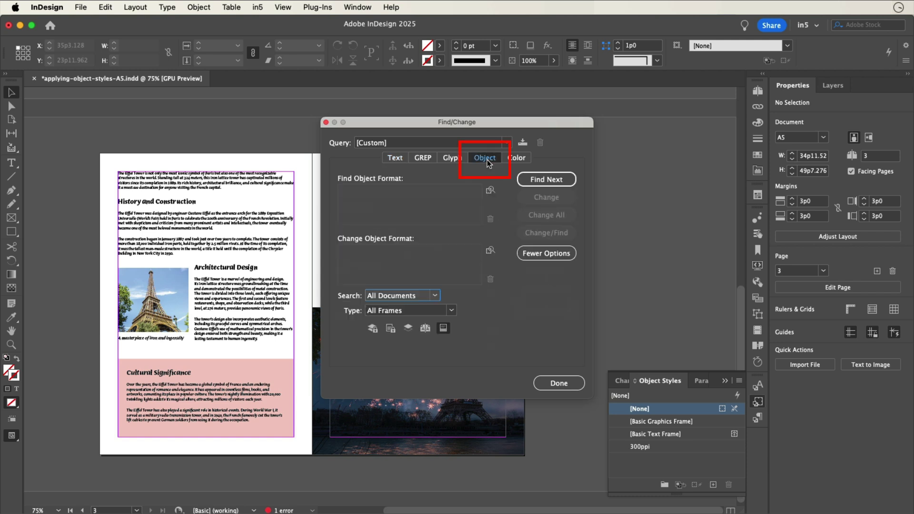
click(435, 296)
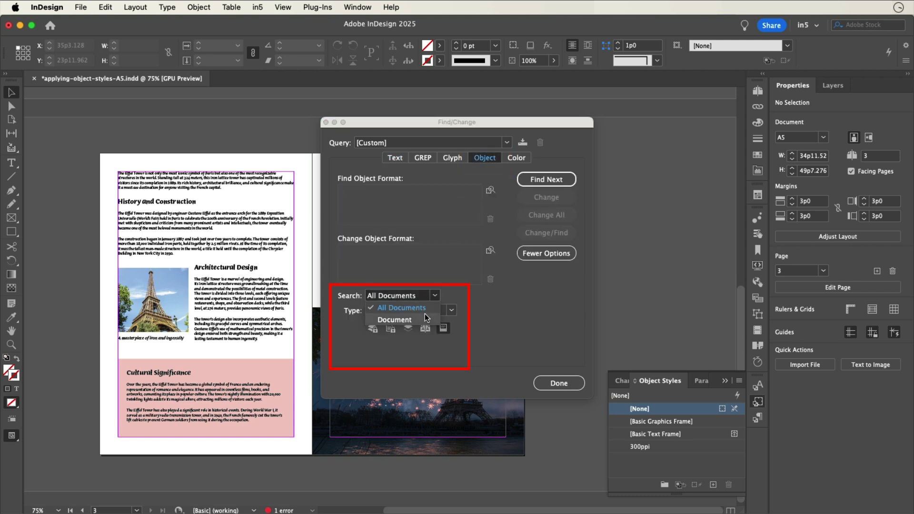
click(425, 318)
click(455, 311)
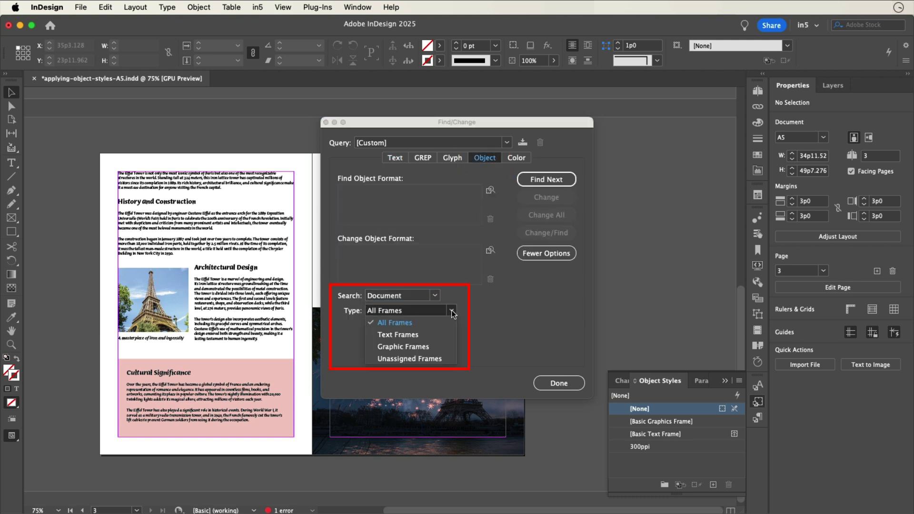
click(443, 336)
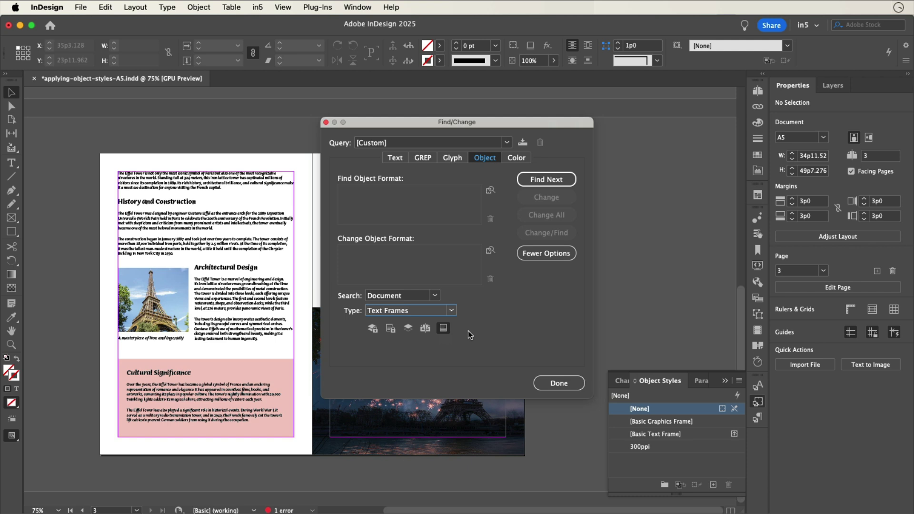
Set Change Object Format to the 300ppi object style under Style Options.
click(491, 252)
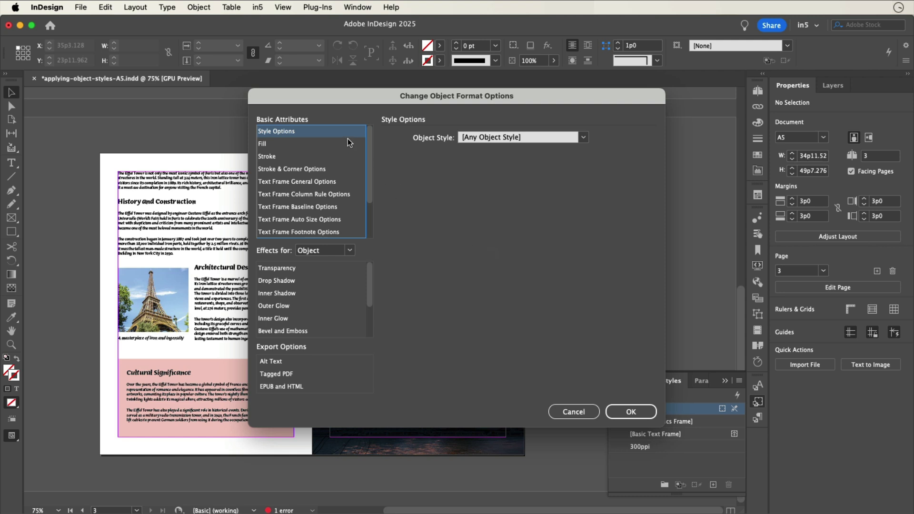
click(583, 137)
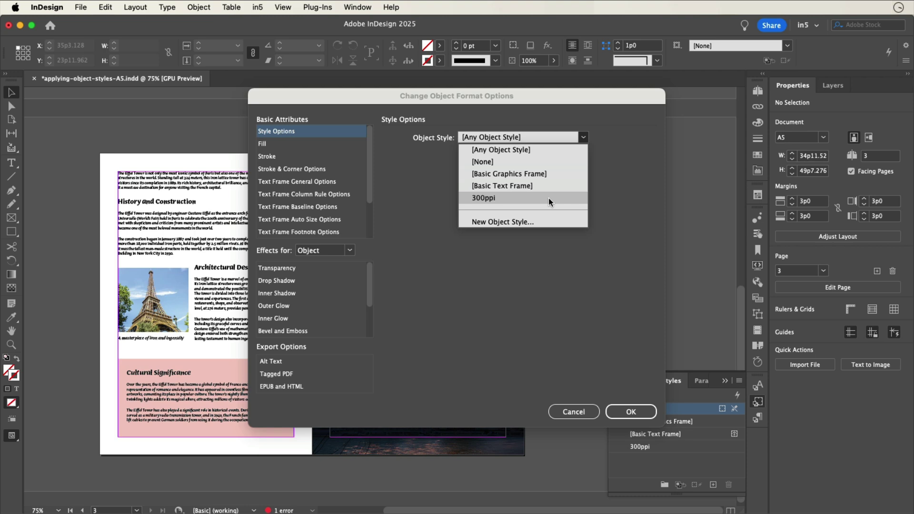
click(548, 198)
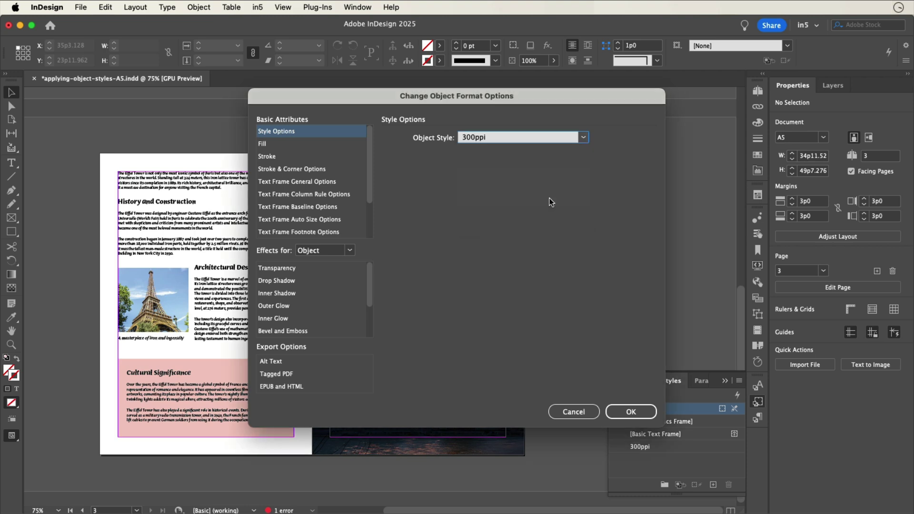
click(629, 412)
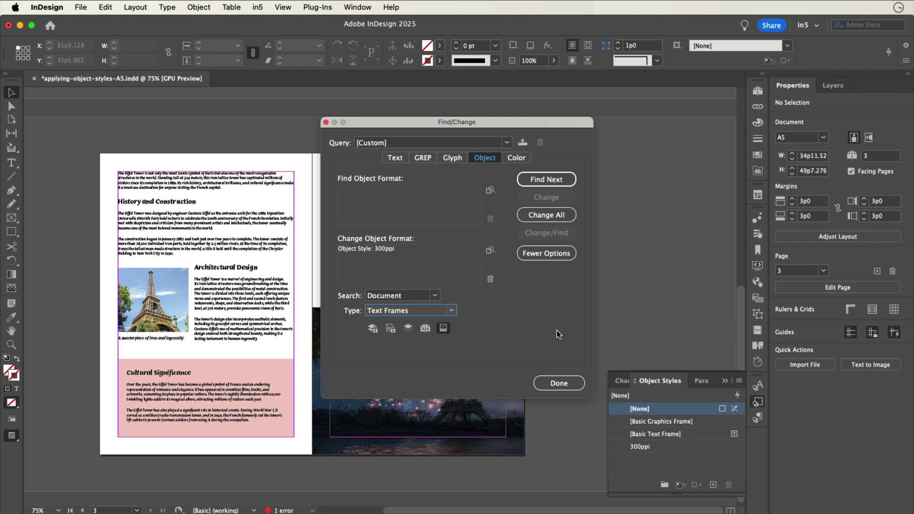
Run Change All to apply 300ppi to the 7 text frames, then close Find/Change.
click(540, 216)
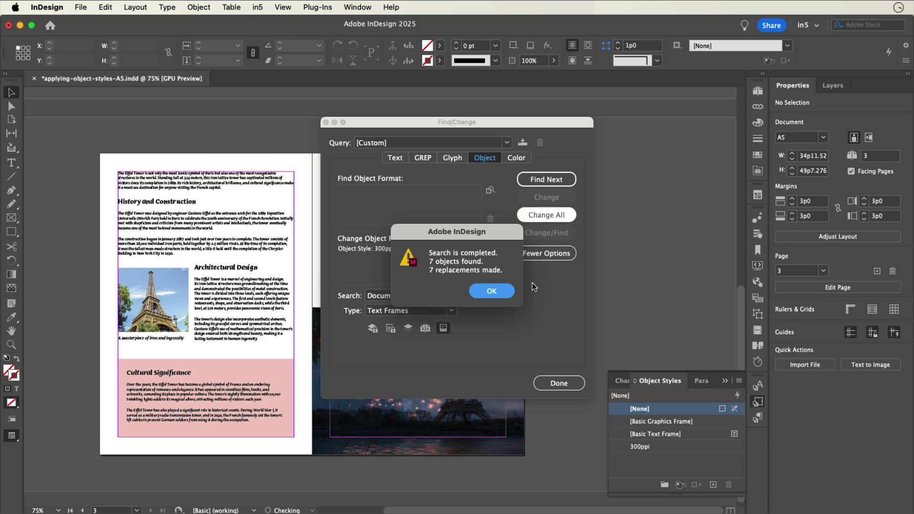
click(497, 291)
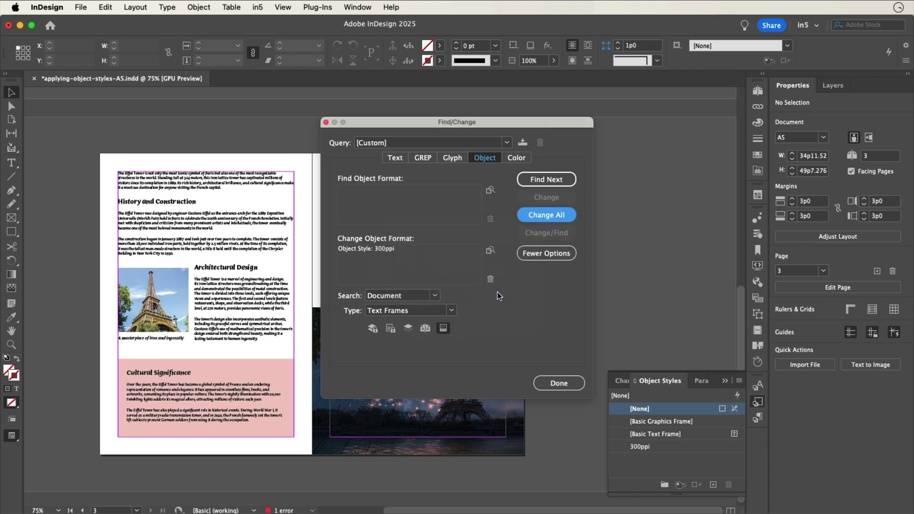
click(556, 382)
Save, then export HTML5 with in5 with Image Quality set to Use Object Export Settings.
key(cmd+s)
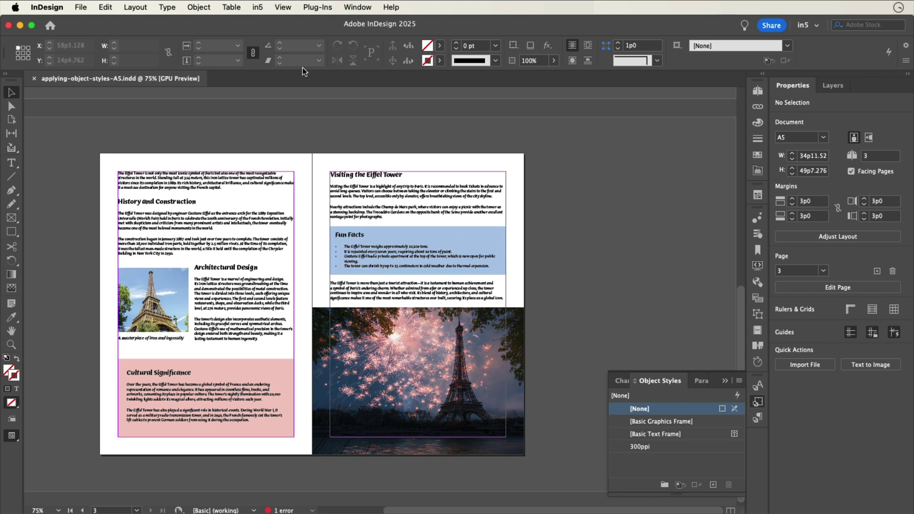
click(258, 11)
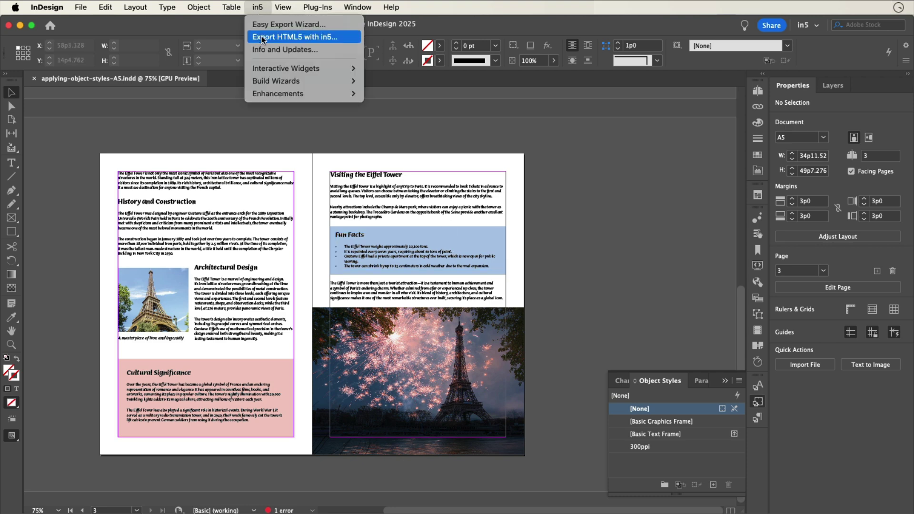
click(286, 37)
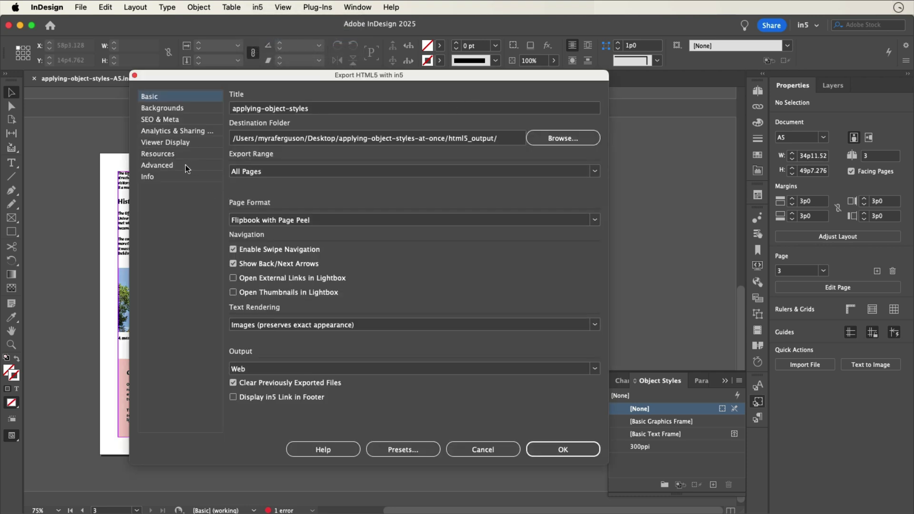
click(158, 165)
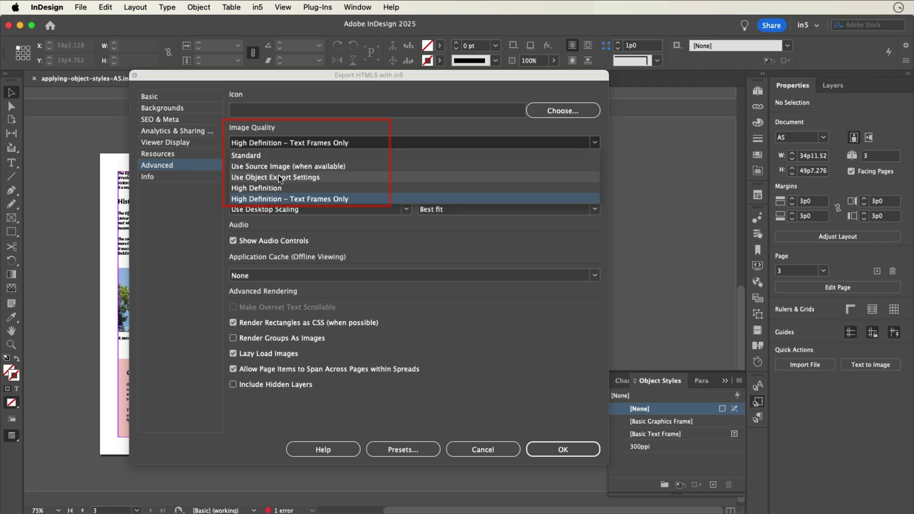
click(280, 177)
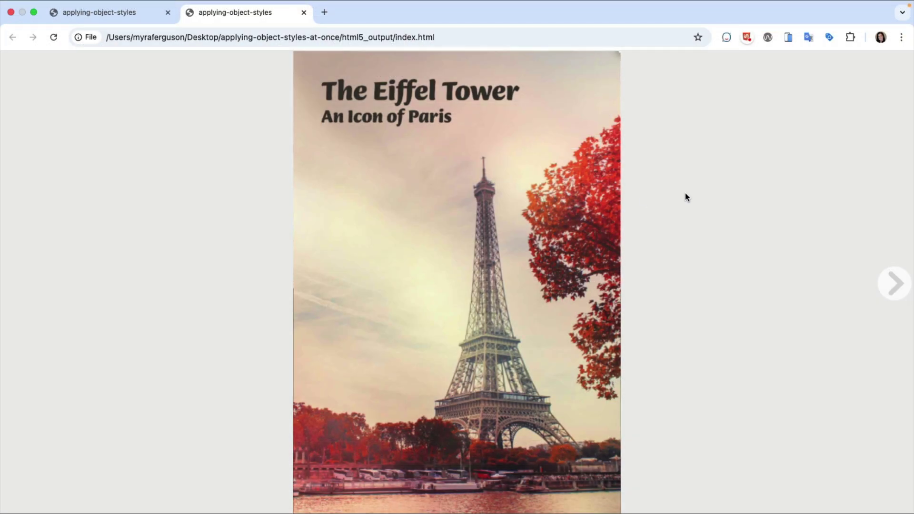
Turn the index.html flipbook from the Eiffel Tower cover to the History and Construction spread.
click(888, 281)
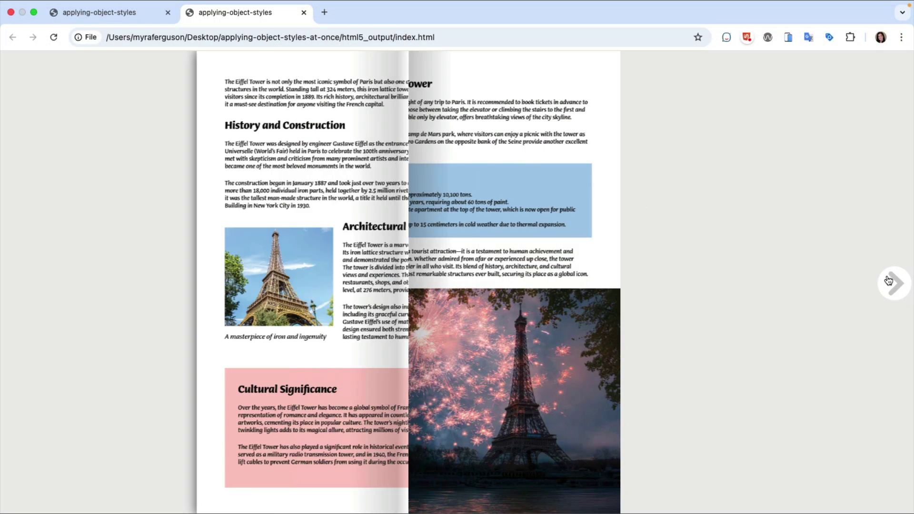